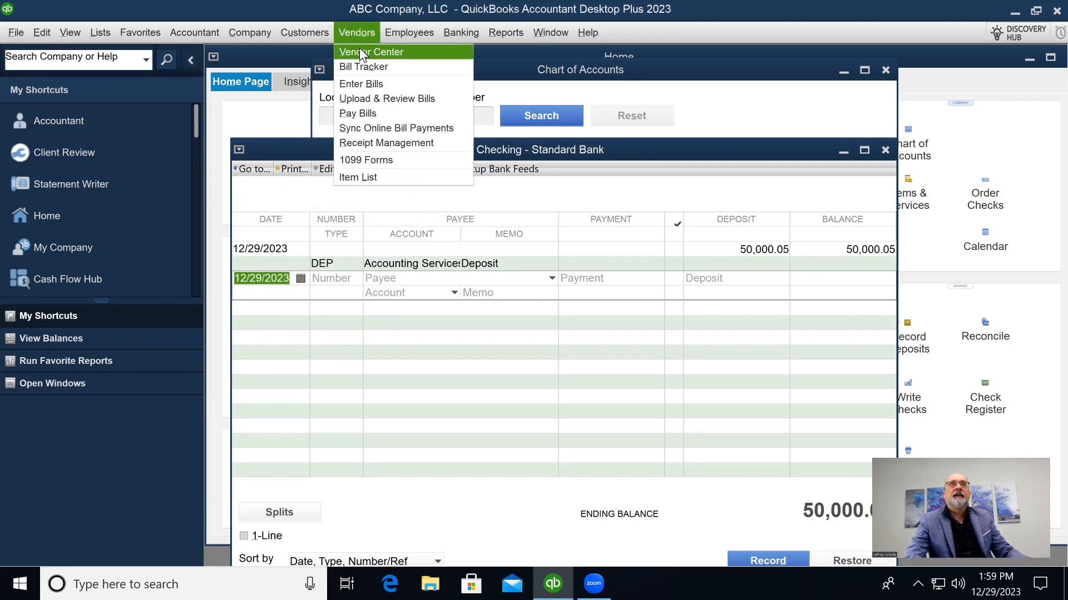
Step: Start a new vendor record in the Vendor Center with the company name Blue company
left_click(360, 51)
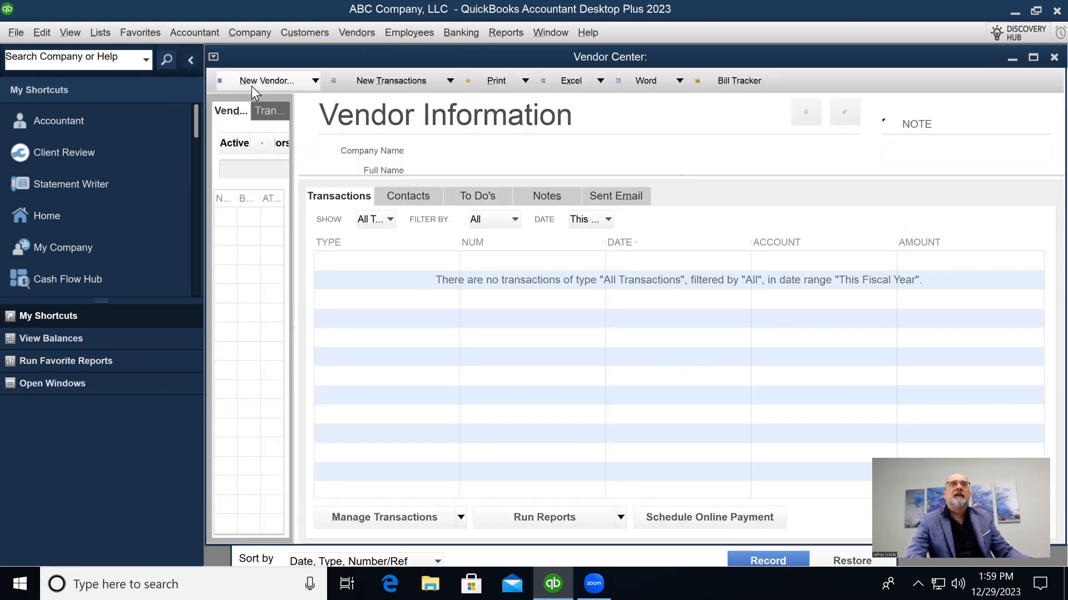
left_click(255, 81)
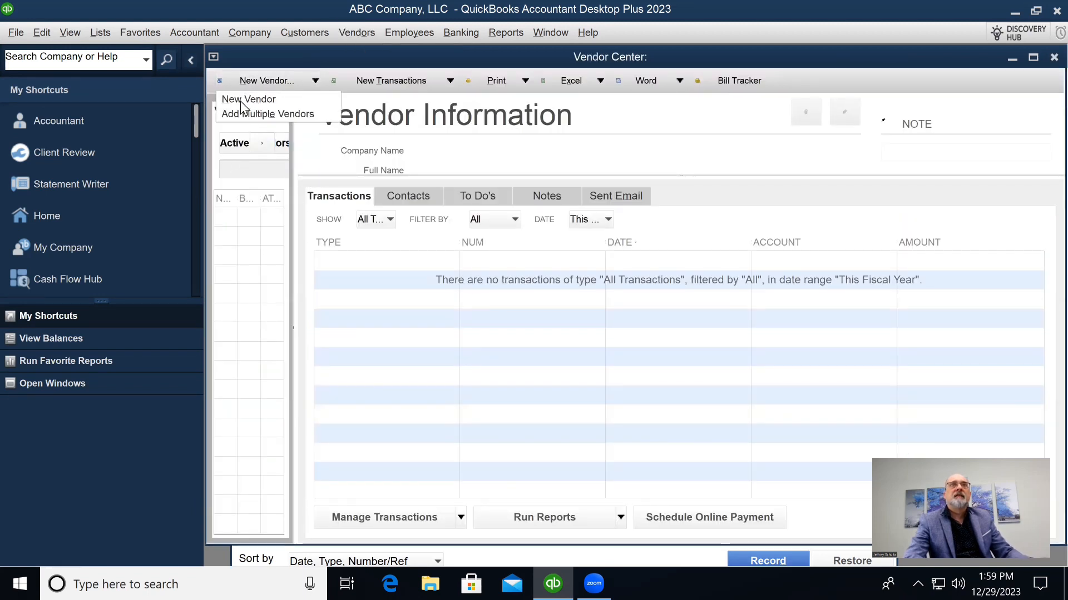
left_click(248, 99)
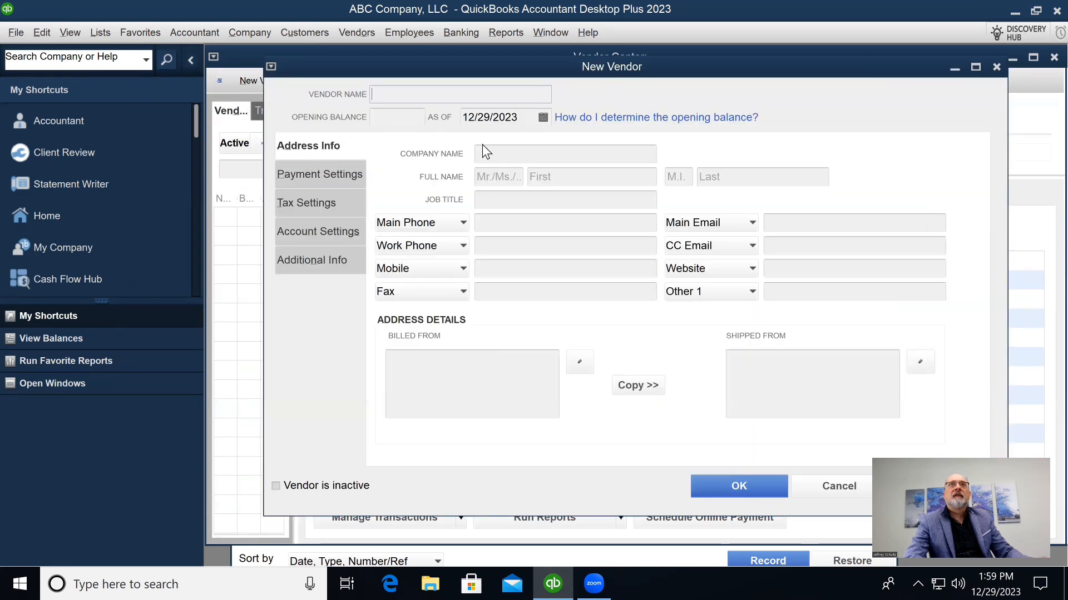
left_click(517, 160)
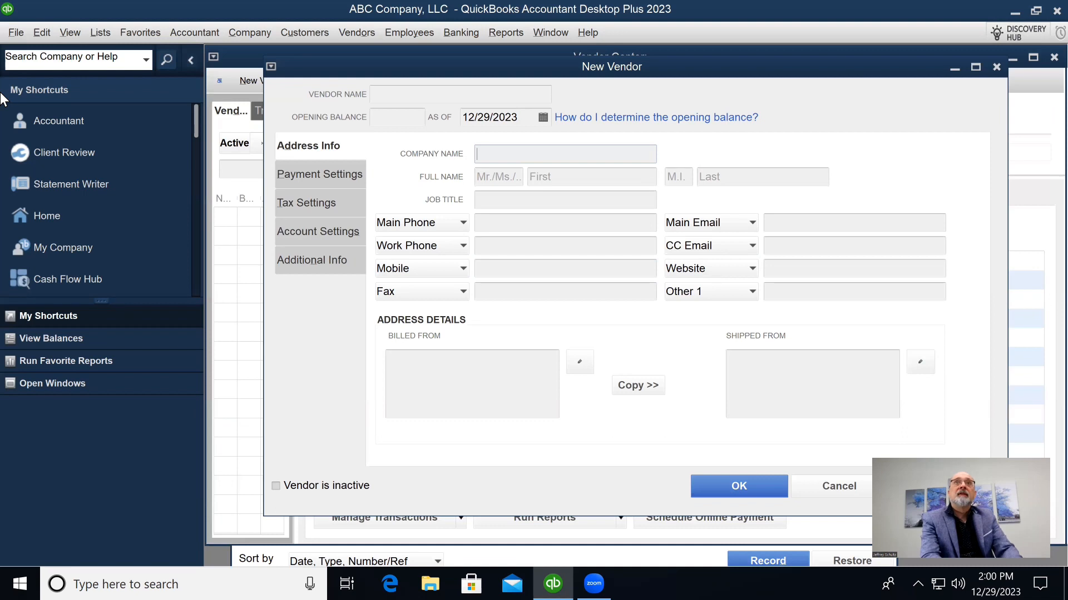
type("Blue company")
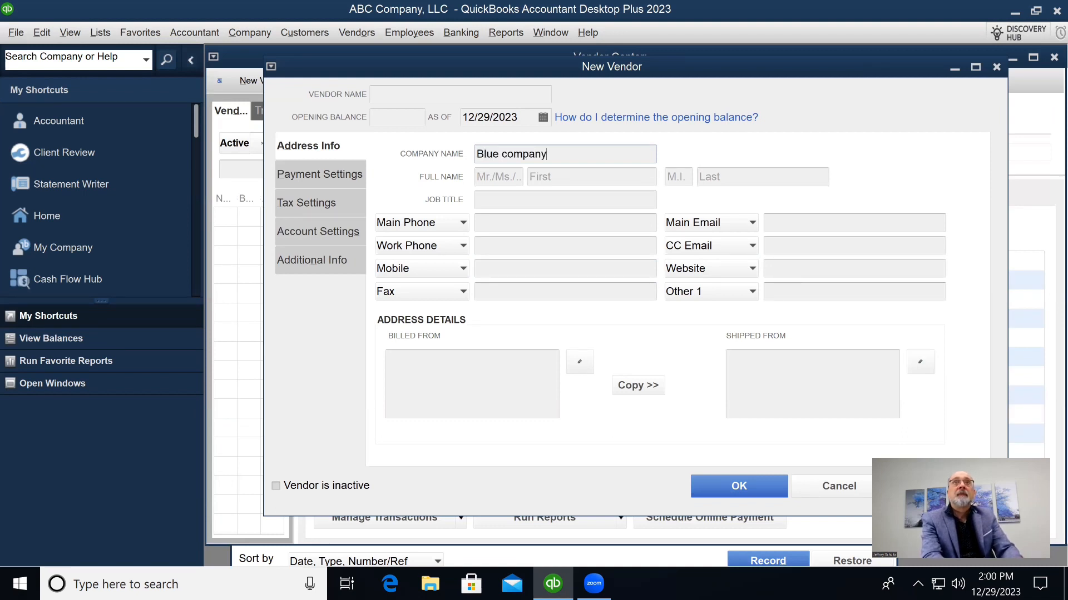
key("Tab")
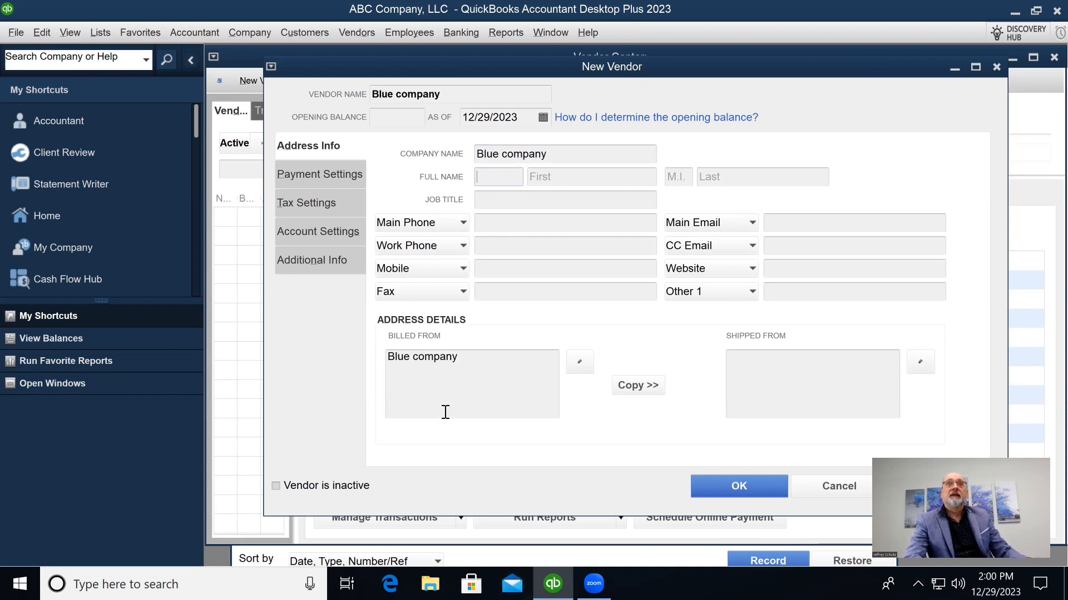
Step: Add the street address beneath the company name in the billed-from address and save the vendor
left_click(397, 376)
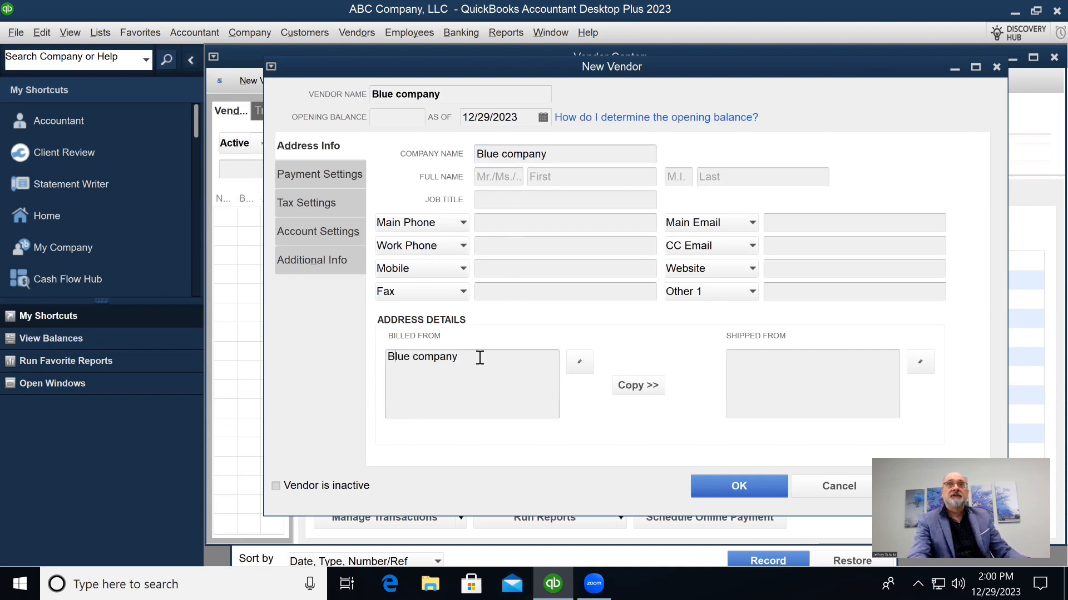
key("Return")
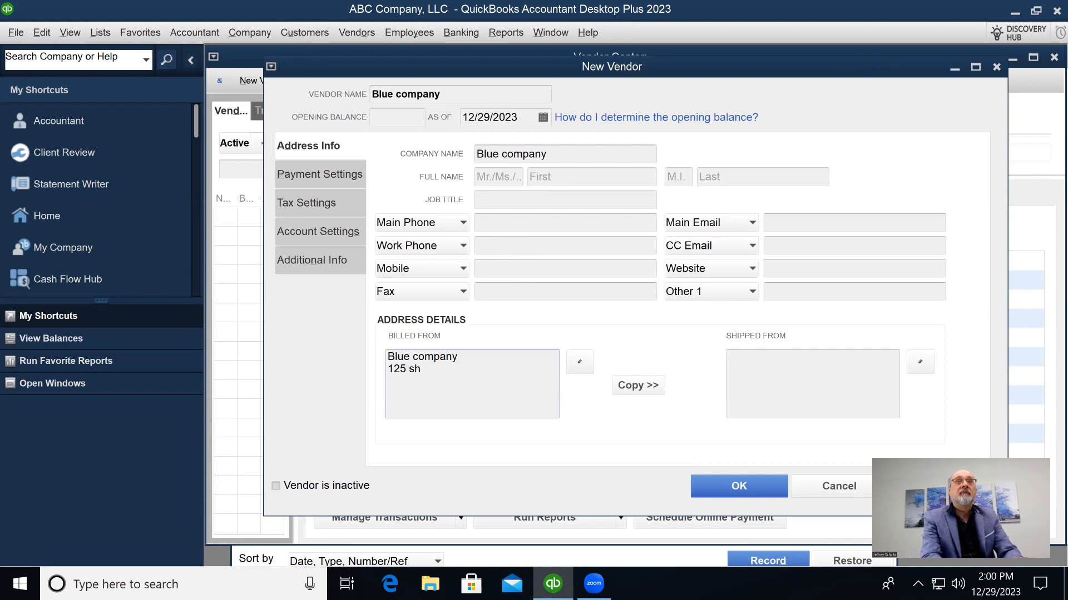
type("are")
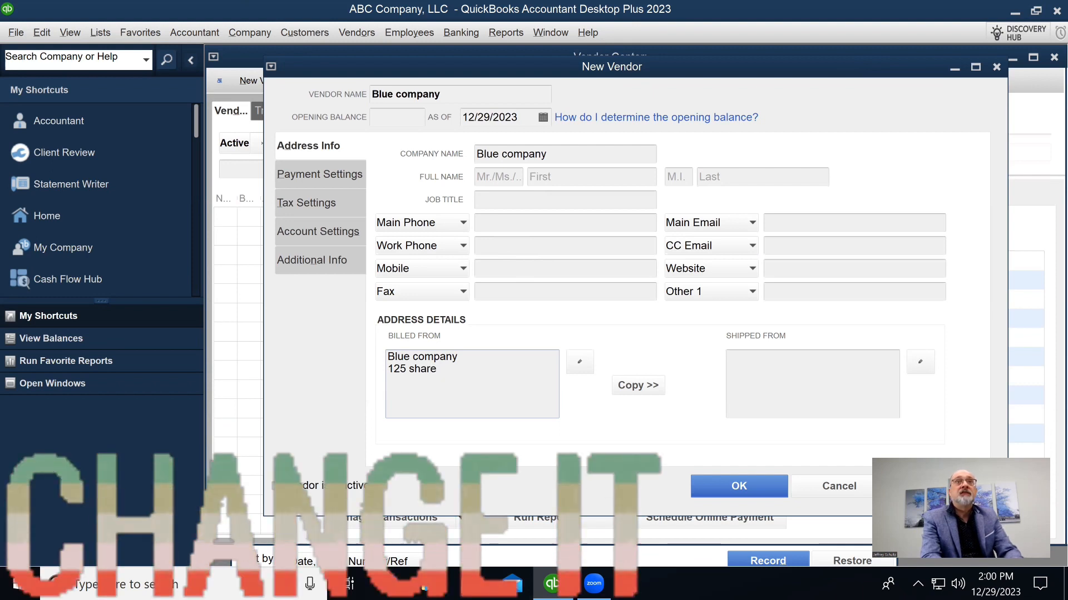
type(" lane")
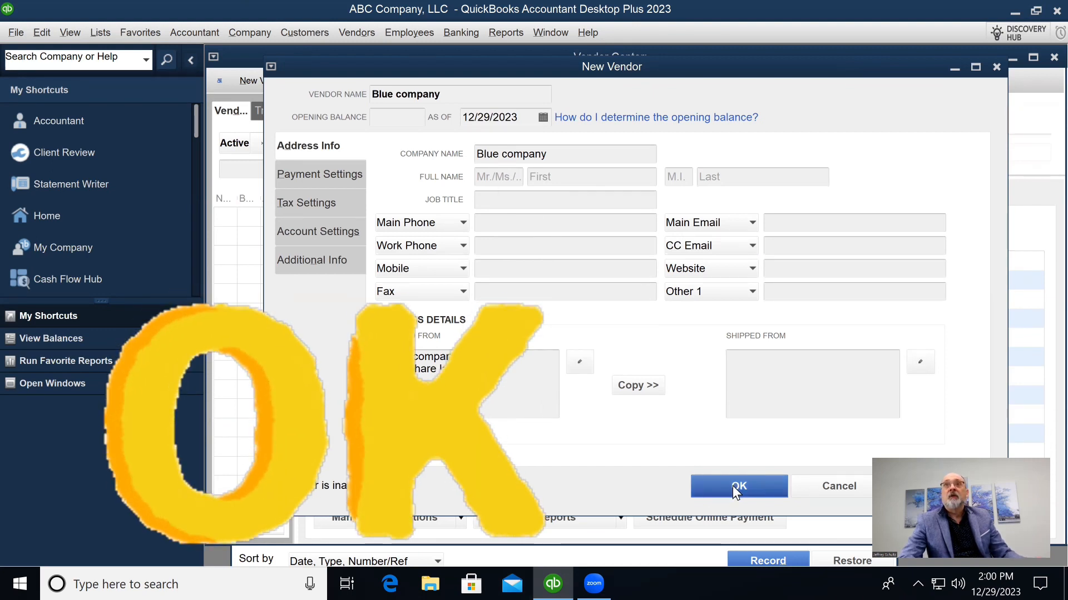
left_click(732, 486)
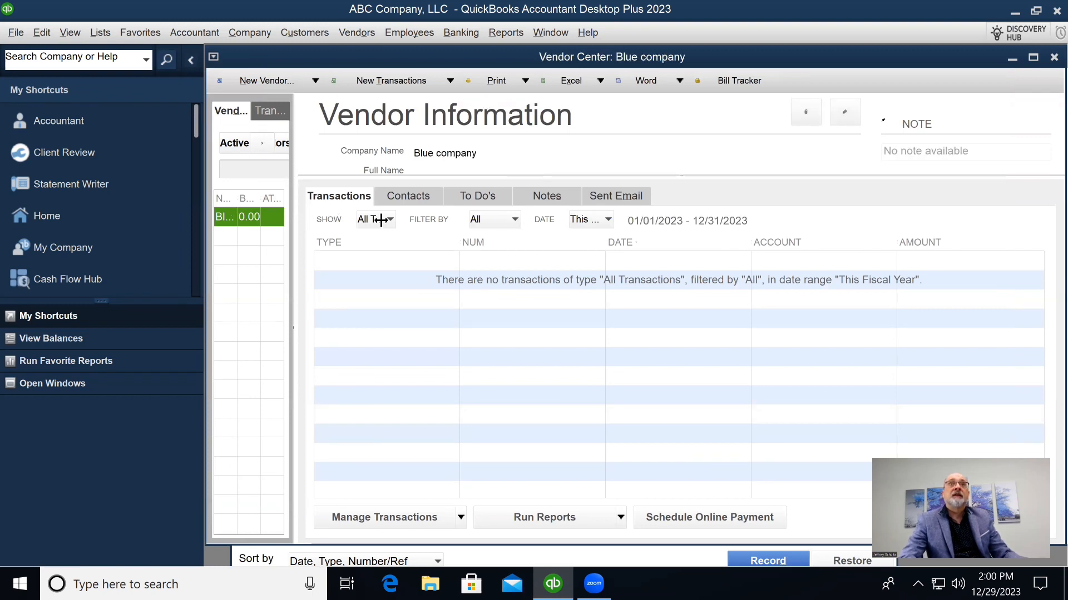
Step: Widen the vendor list pane and its Name column so the vendor's full name fits
left_click_drag(291, 207, 382, 216)
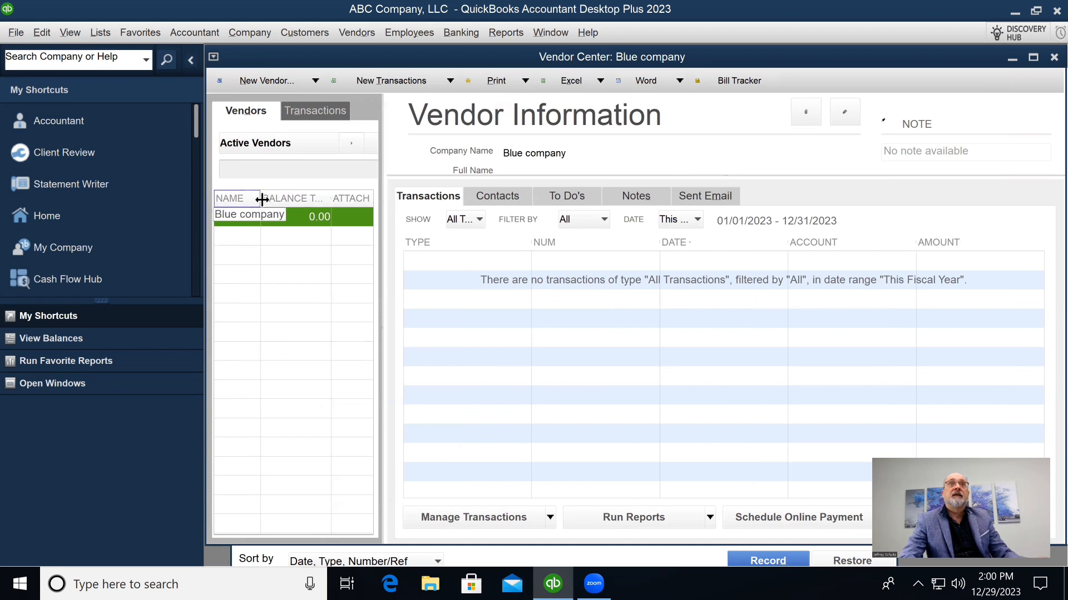
left_click_drag(261, 199, 302, 216)
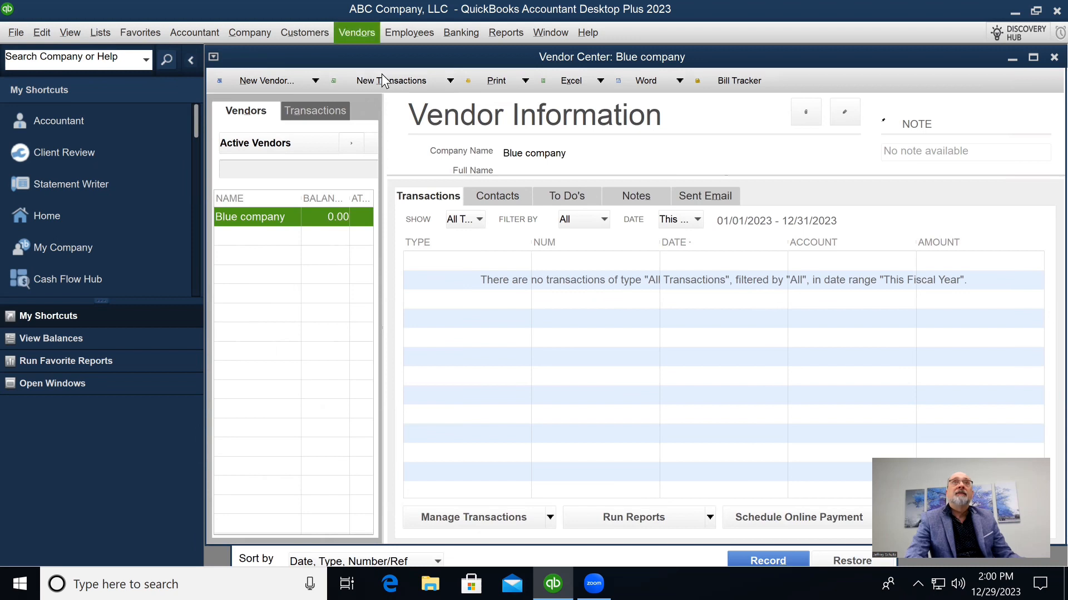
Step: Start entering a new bill with Blue company as the vendor
left_click(359, 33)
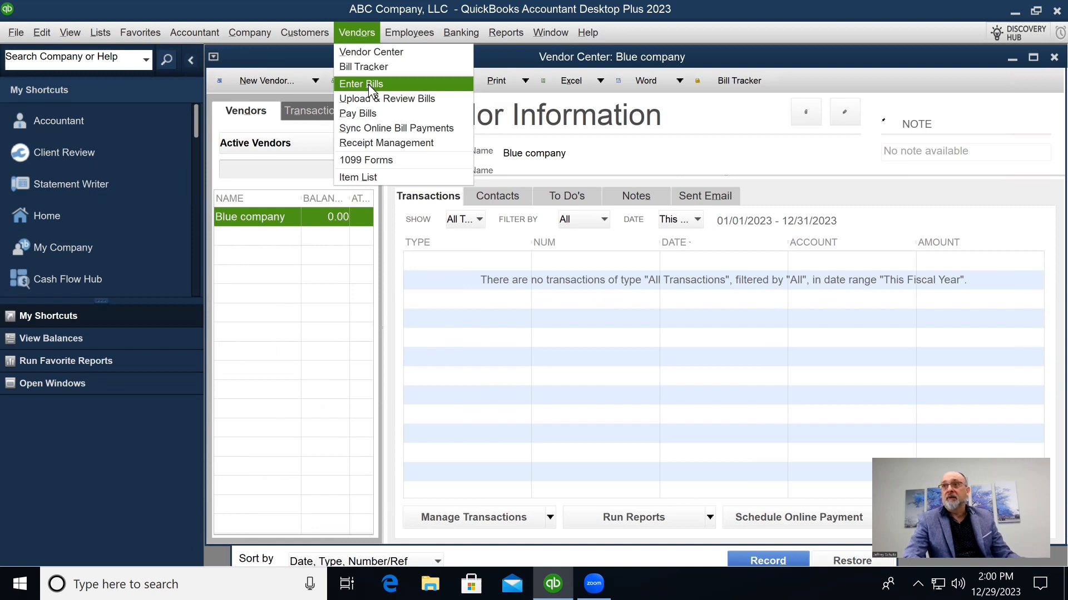
left_click(368, 85)
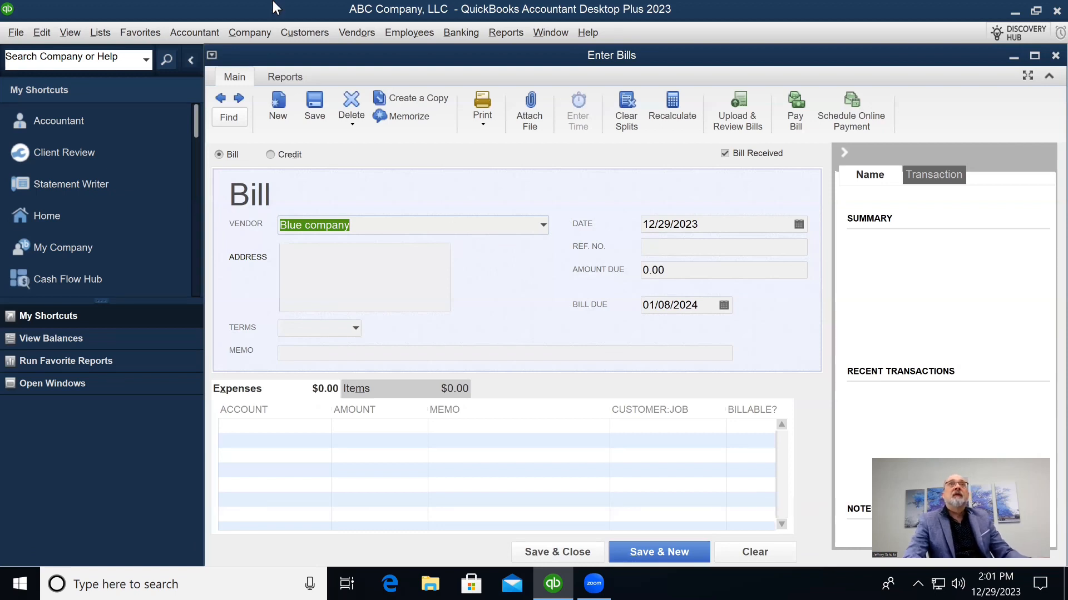
left_click(356, 32)
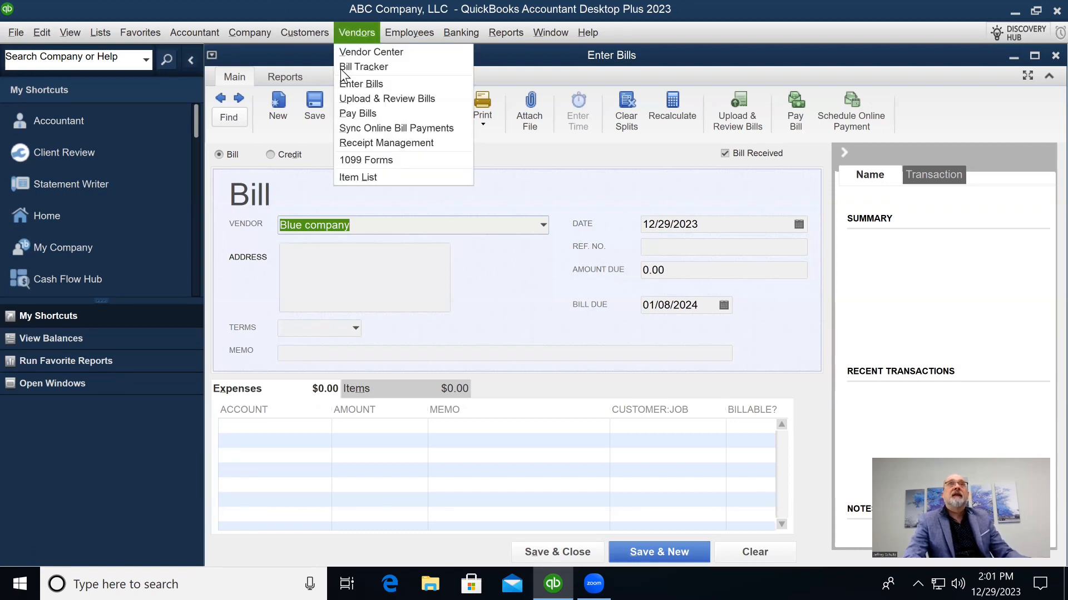
left_click(489, 268)
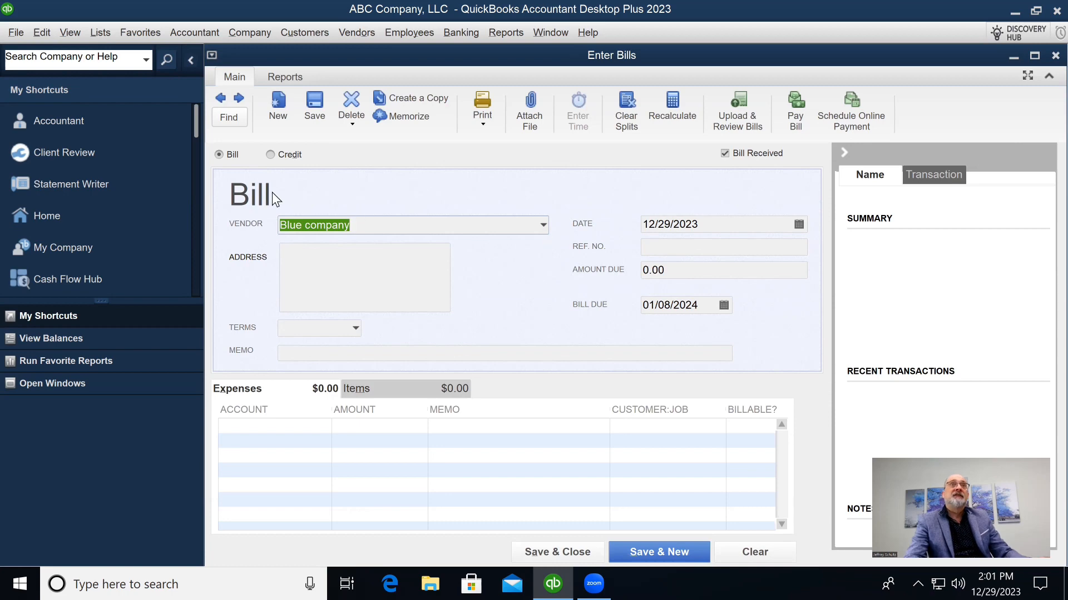
left_click(543, 225)
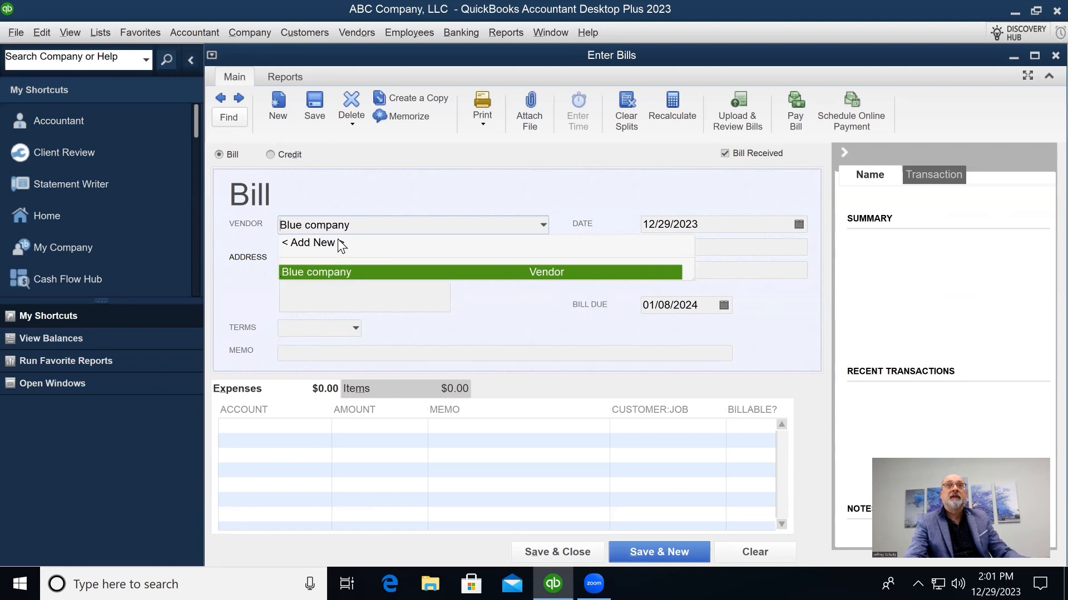
left_click(486, 298)
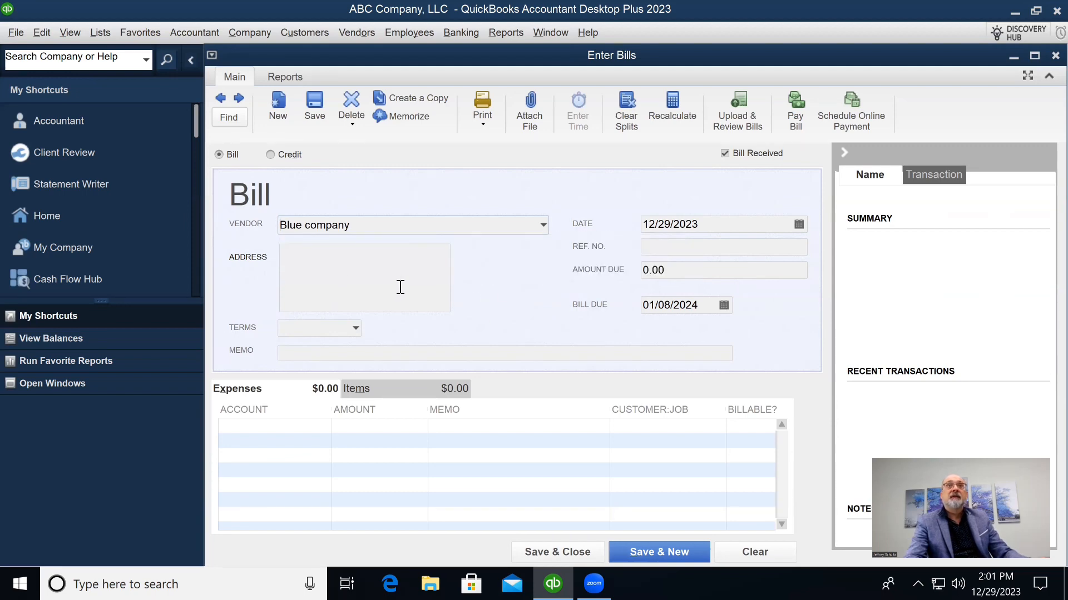
Step: Set the bill's amount due to 2,000.00 and its due date to 01/15/2024
left_click(688, 272)
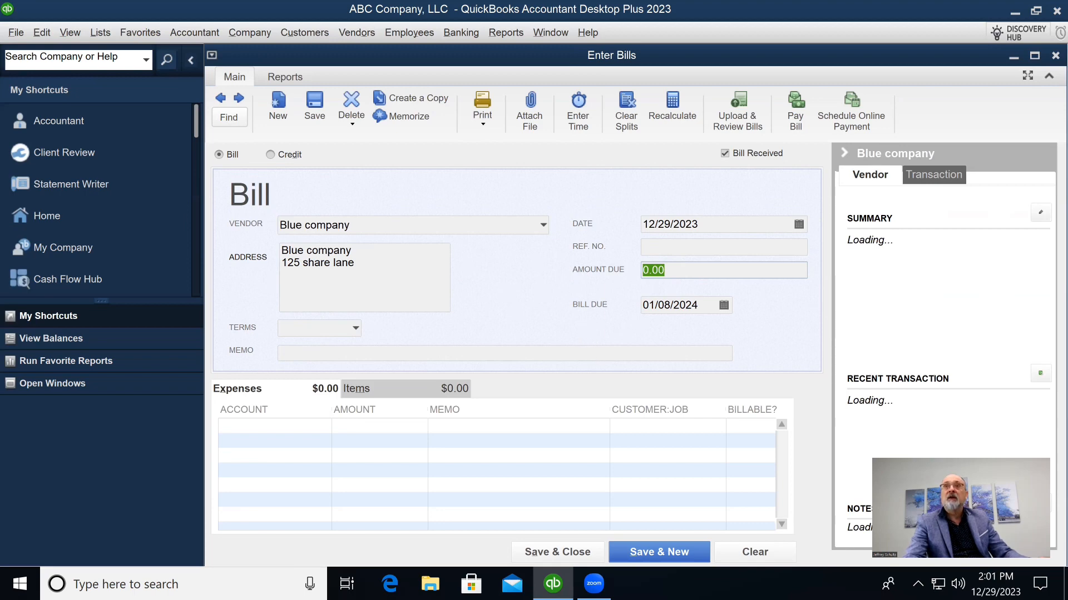
type("2000")
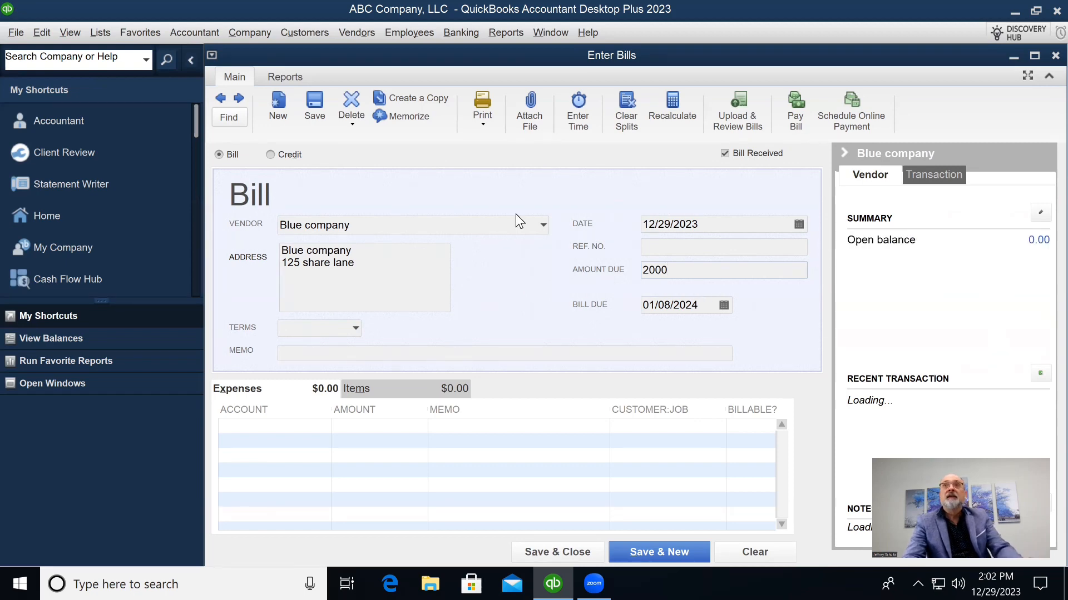
key("Tab")
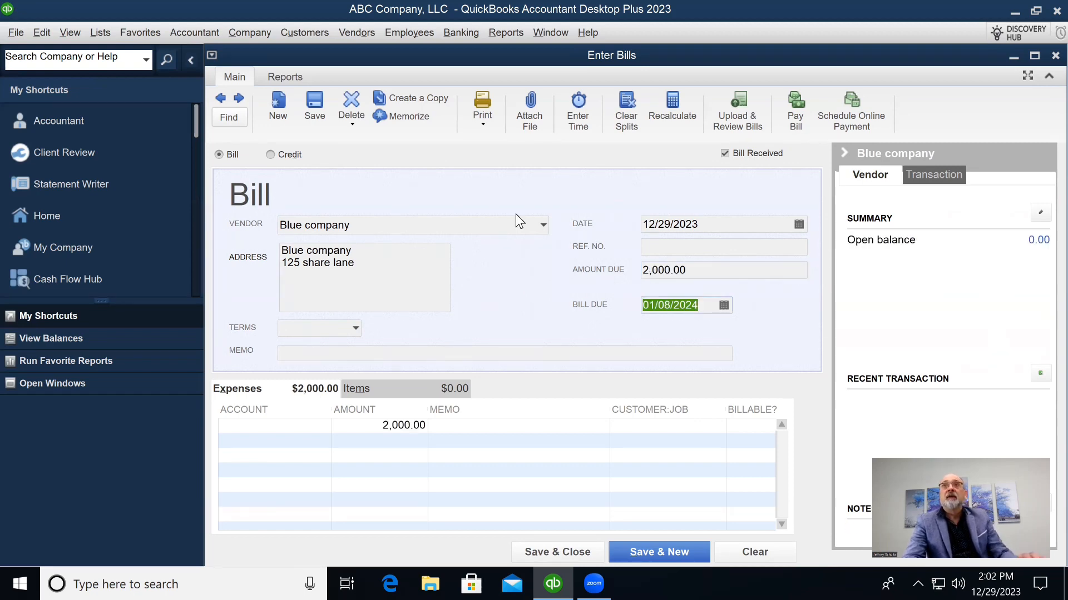
left_click(663, 307)
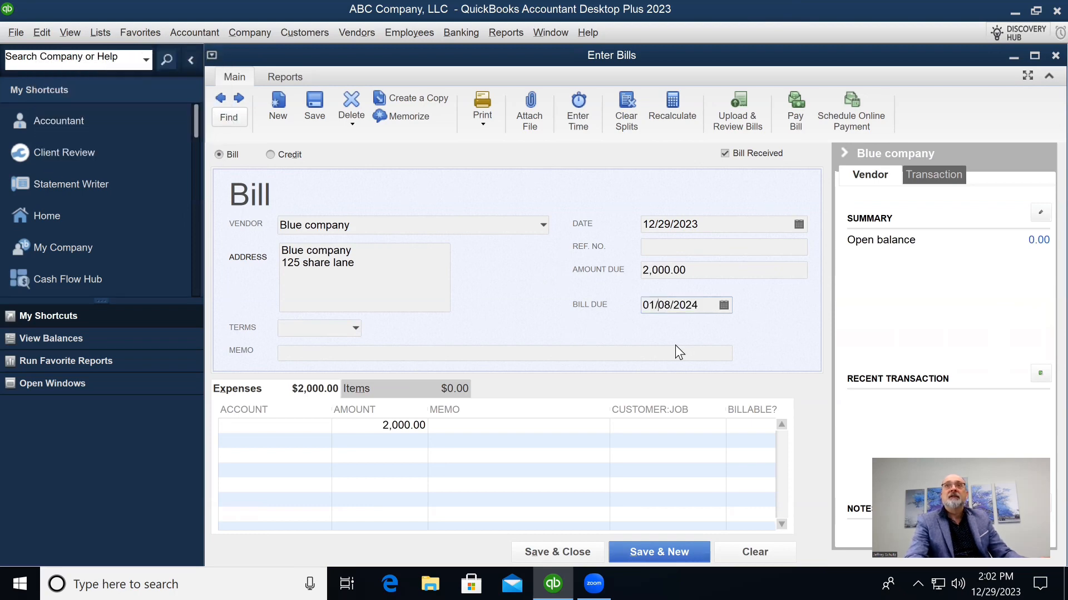
key("Delete")
key("Delete")
key("Delete")
type("/15")
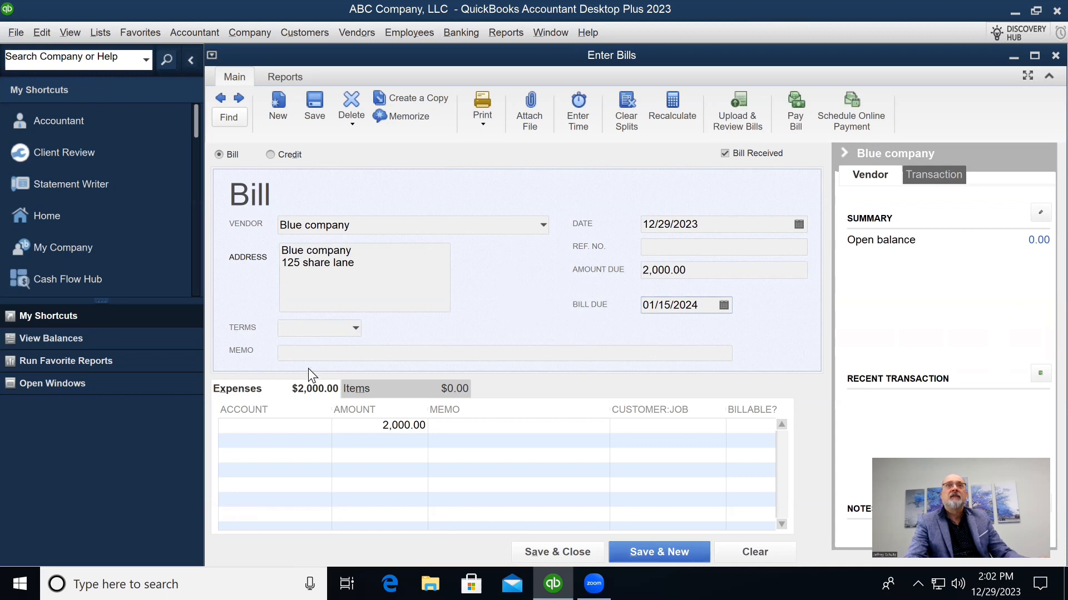
left_click(302, 353)
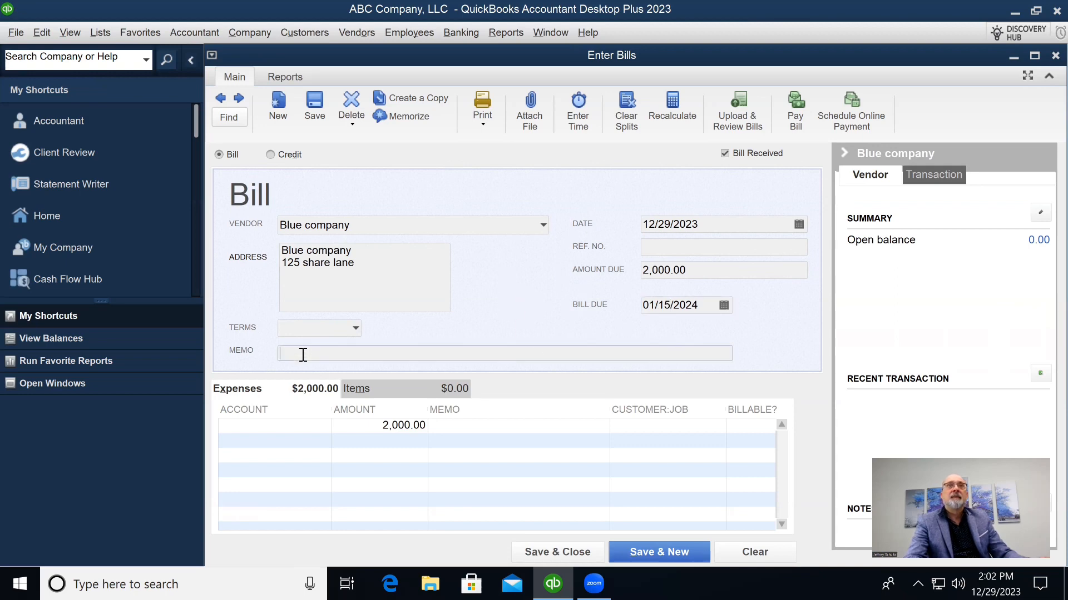
Step: Assign the first expense line to the Professional Fees account with an amount of 1000
left_click(267, 426)
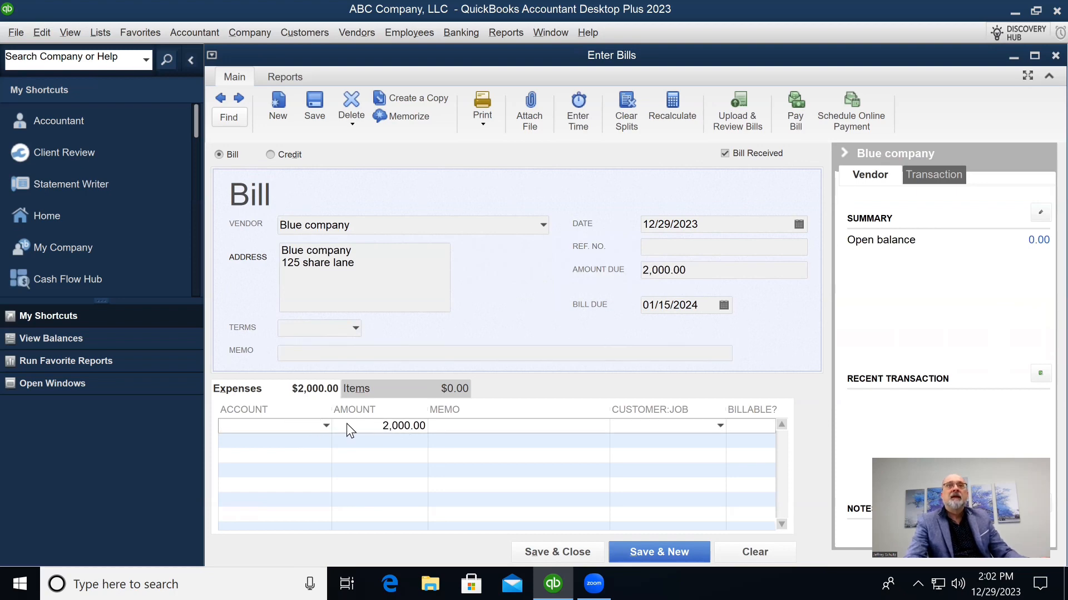
left_click(328, 424)
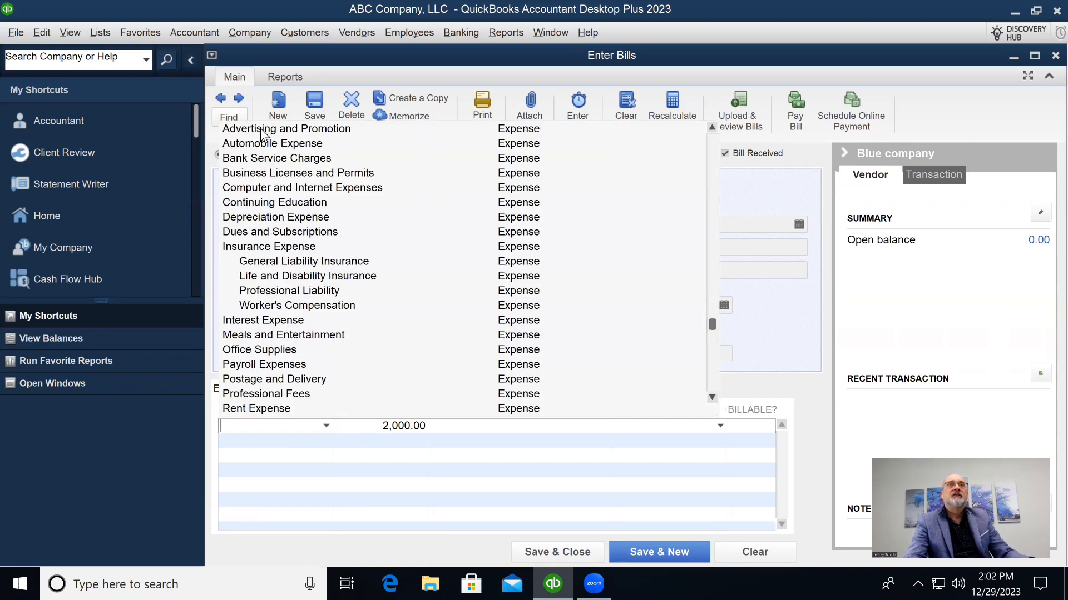
scroll(281, 165, "down", 2)
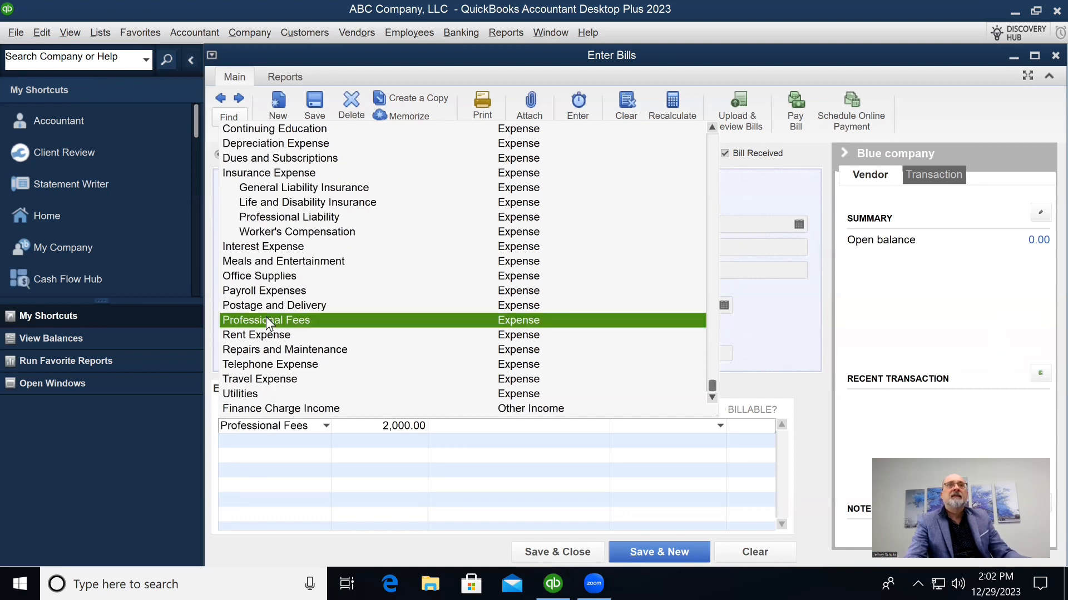
left_click(265, 319)
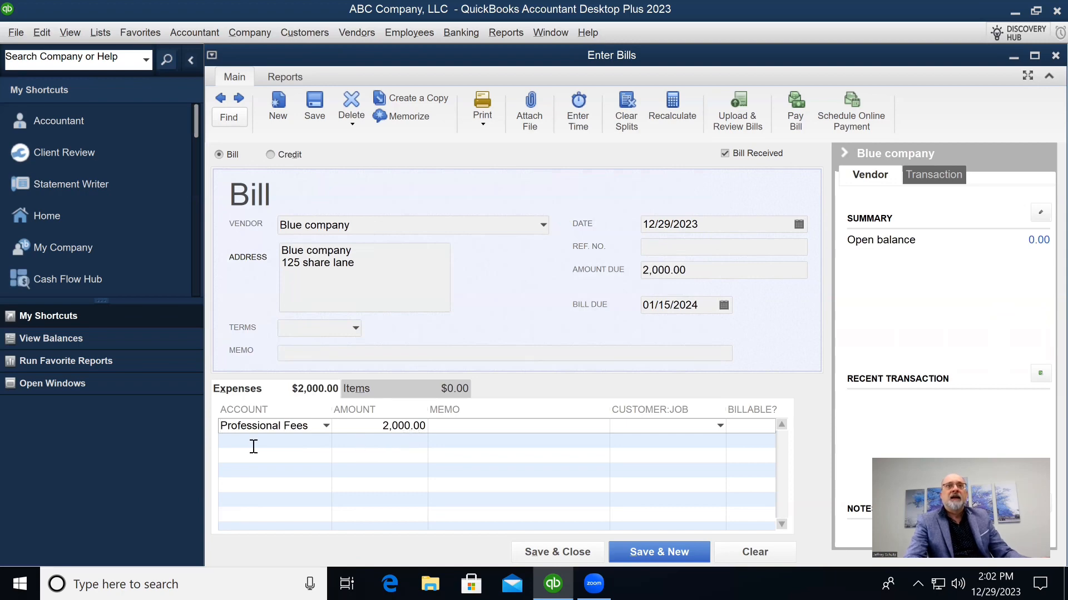
left_click(373, 426)
type("1000")
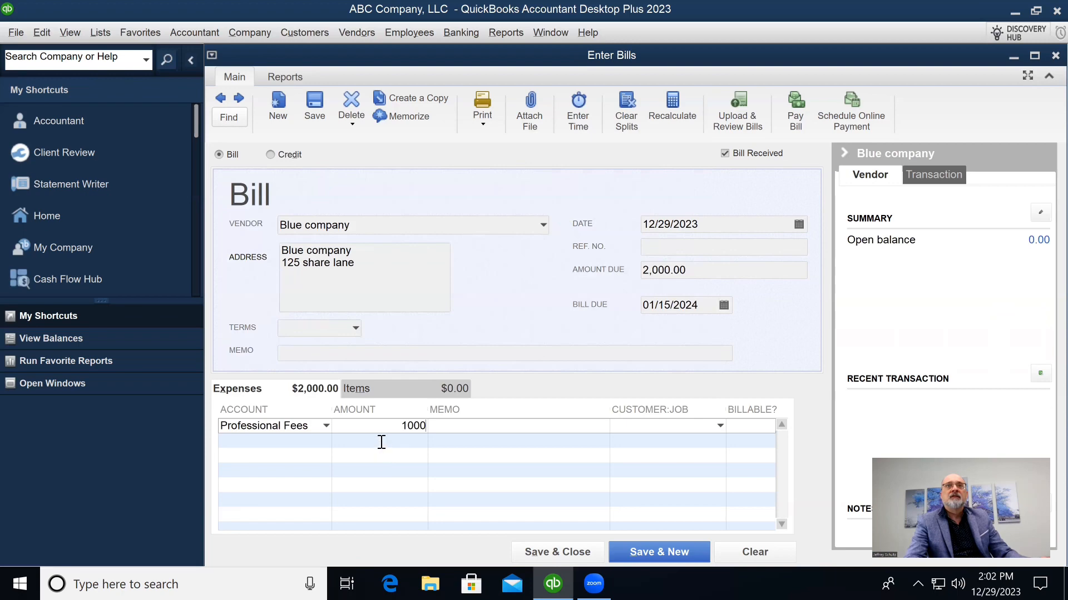
Step: Assign the remaining amount on the second expense line to Dues and Subscriptions, and save and close the bill
left_click(262, 442)
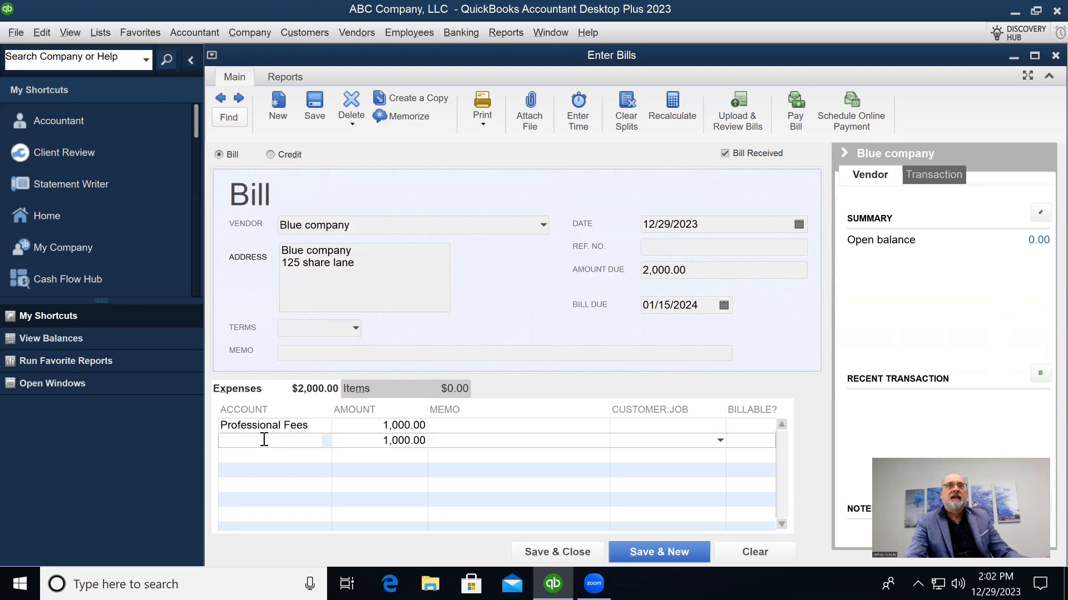
left_click(326, 441)
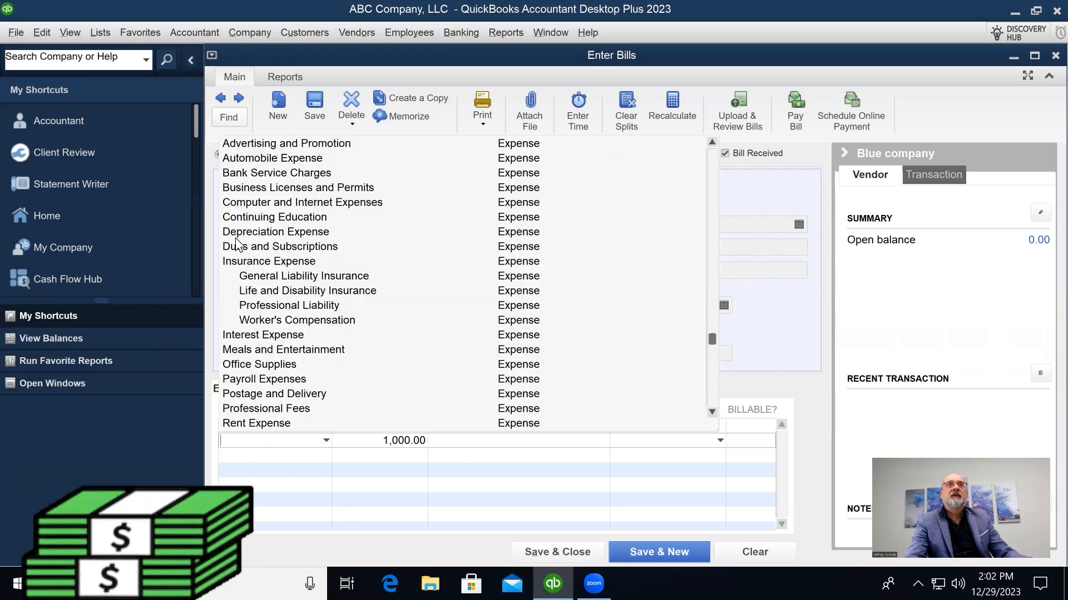
left_click(239, 247)
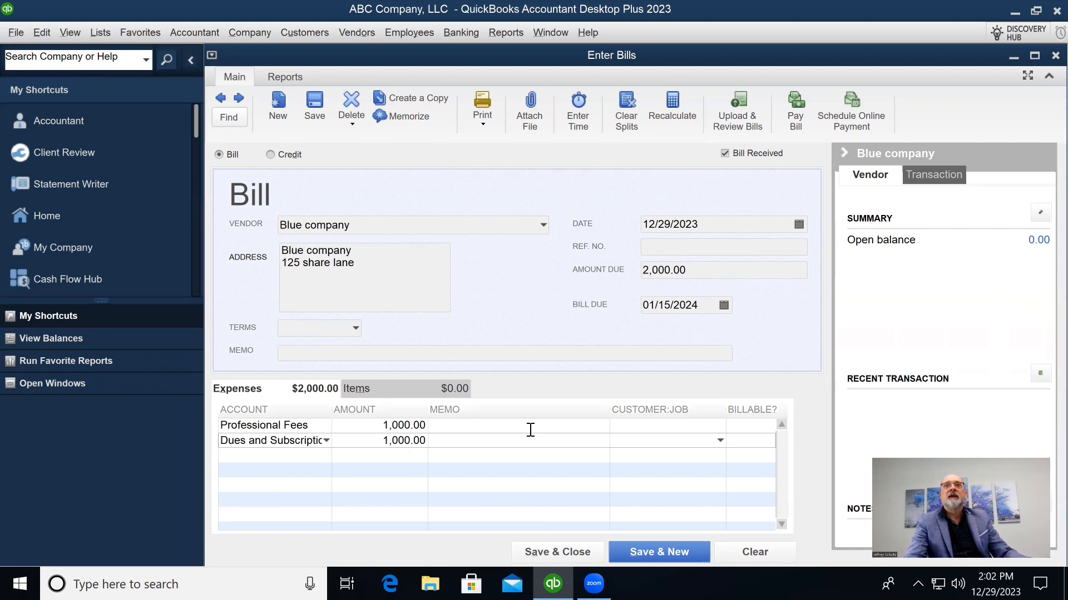
left_click(545, 553)
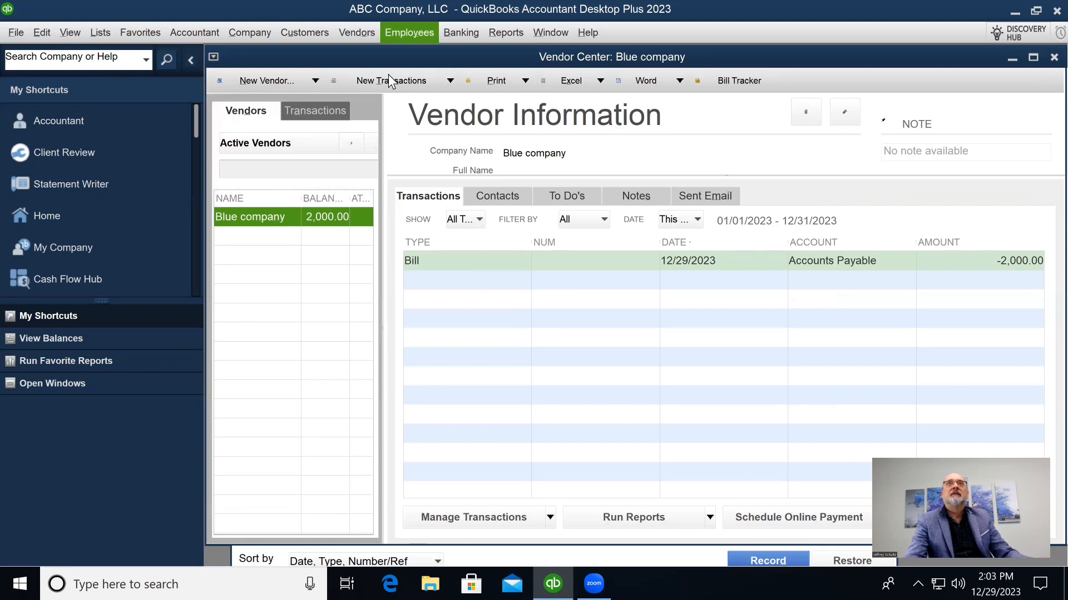
Step: View the A/P Aging Summary report to check what is owed to vendors, and close it
key("Right")
key("Right")
key("Down")
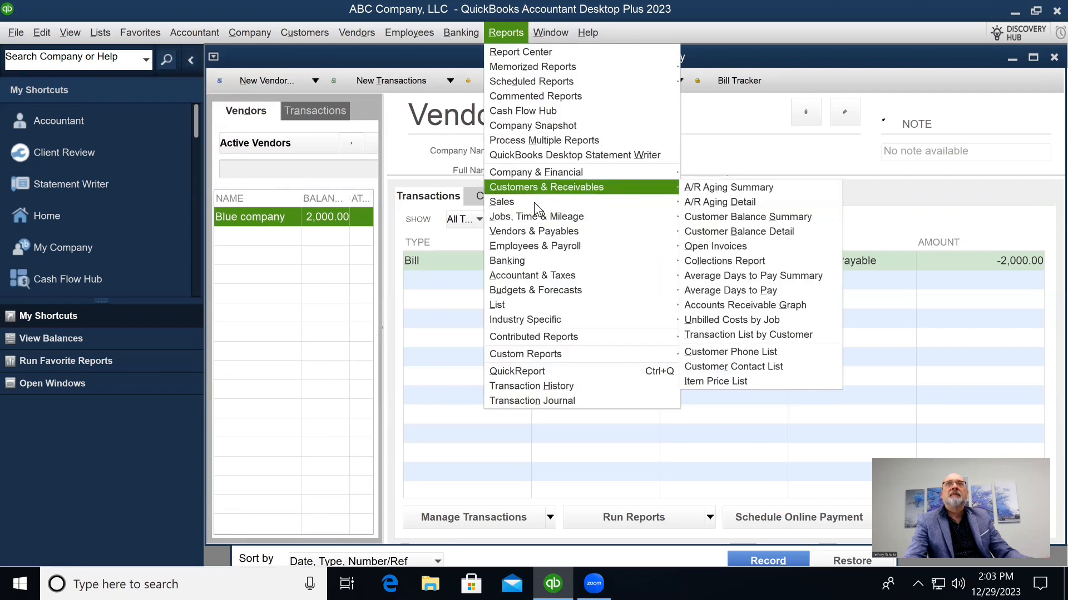
mouse_move(536, 232)
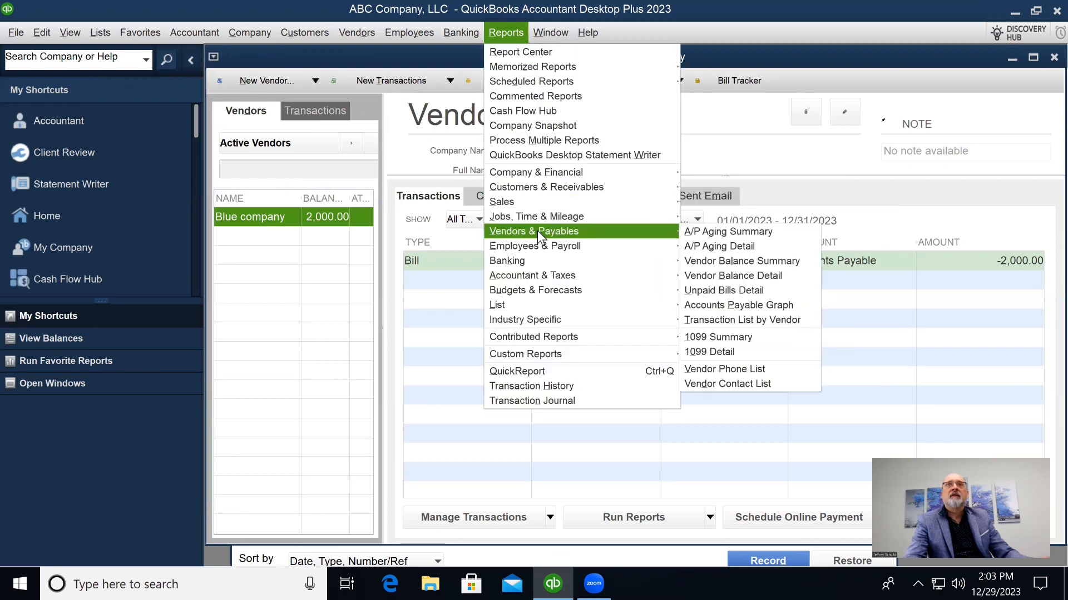
left_click(748, 230)
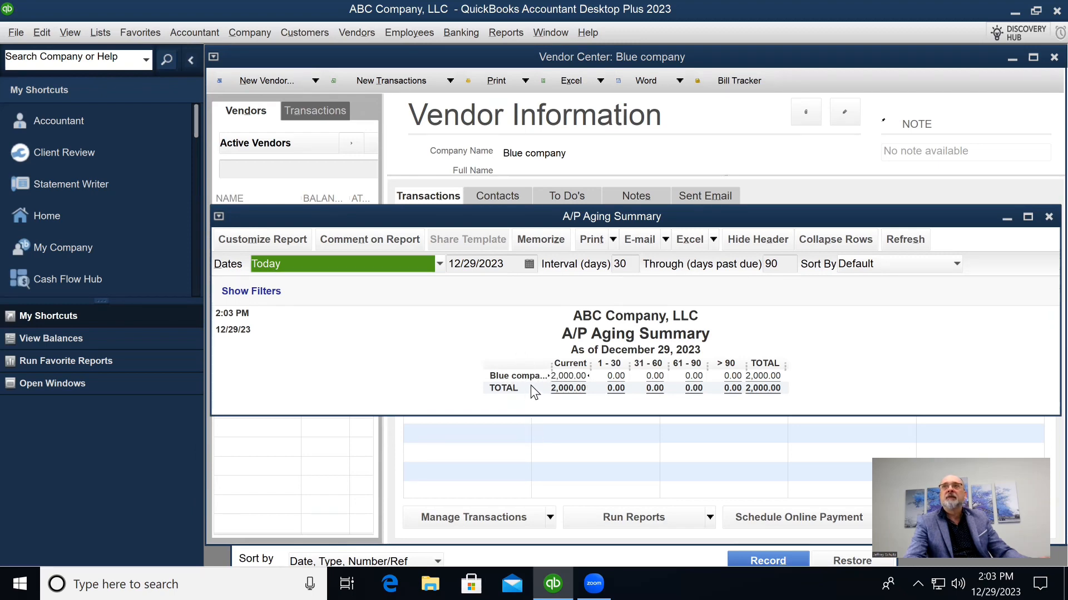
left_click(1044, 218)
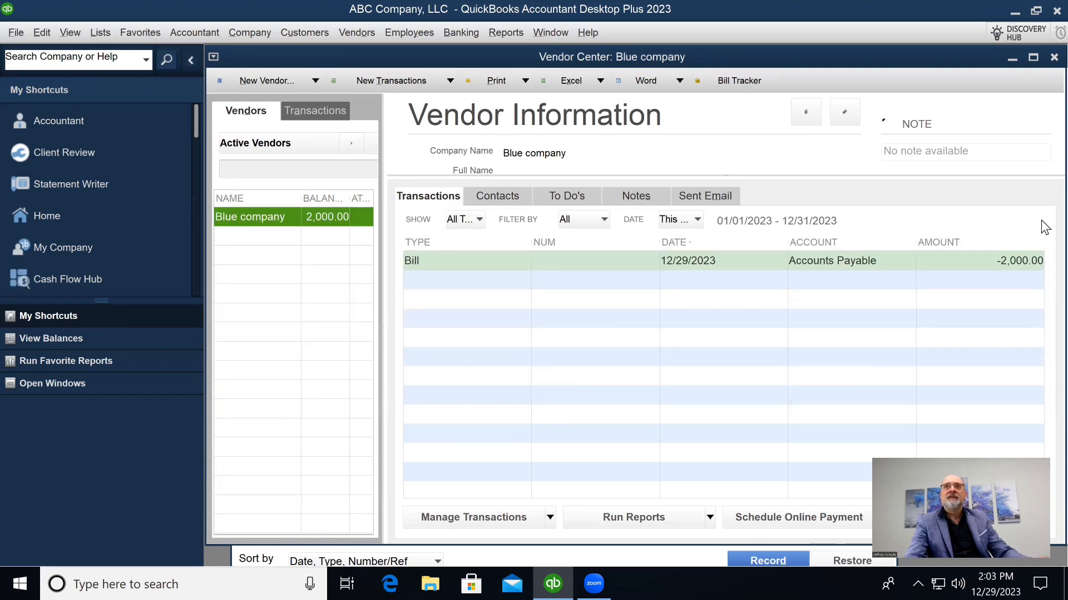